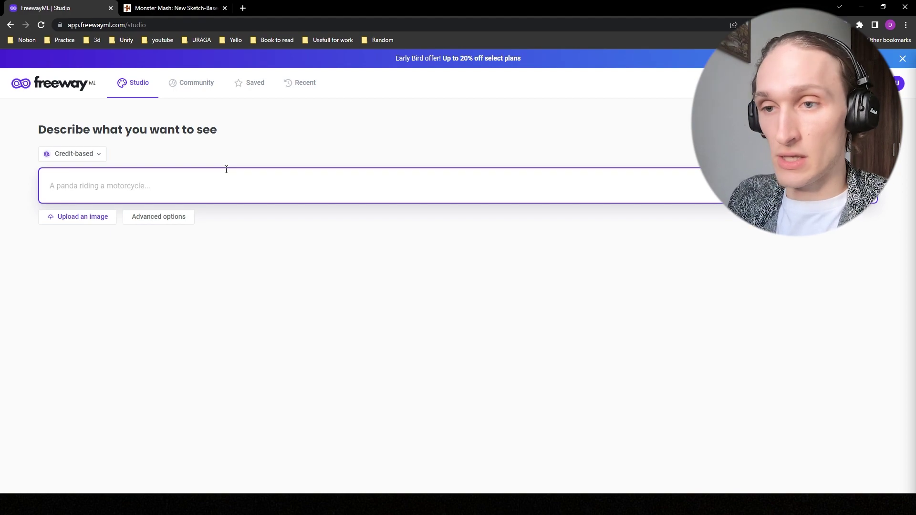
text(y)
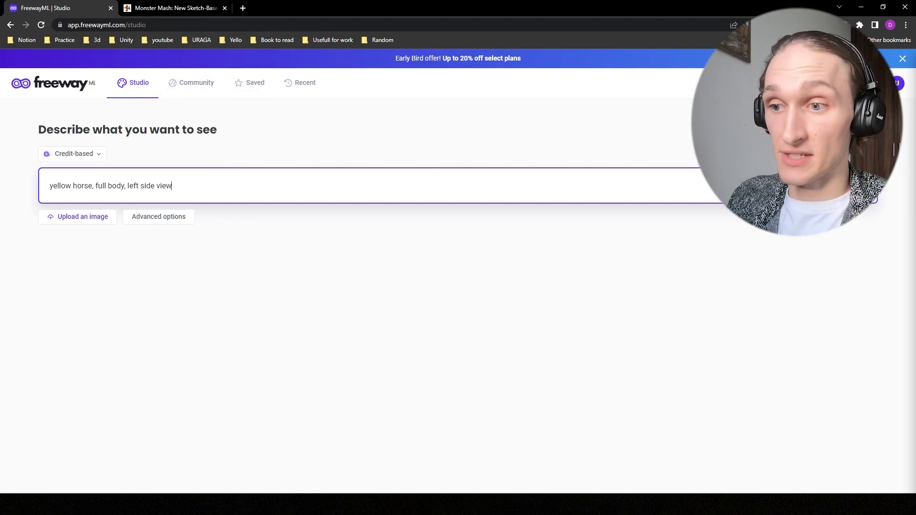
Submit the yellow horse prompt and generate images in the Photo style
key(Return)
scroll(316, 422, down, 2)
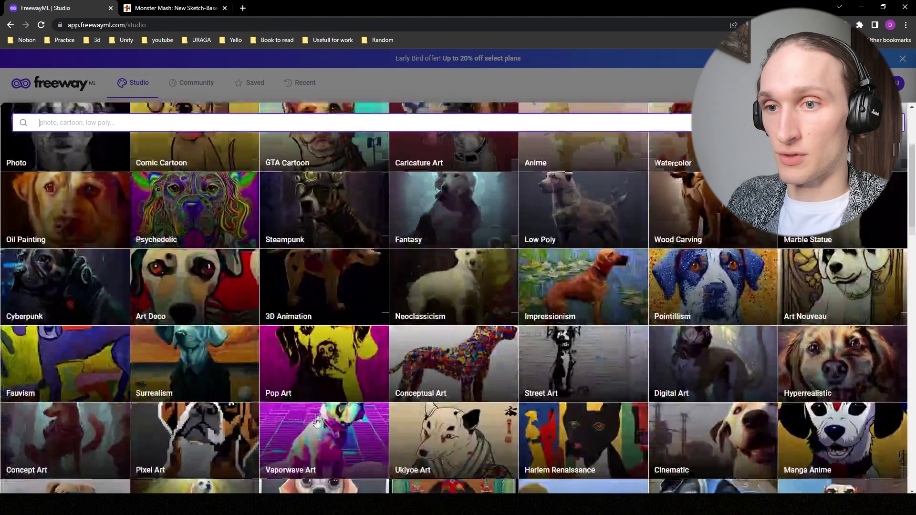
scroll(317, 423, up, 1)
scroll(329, 401, up, 1)
scroll(337, 380, down, 1)
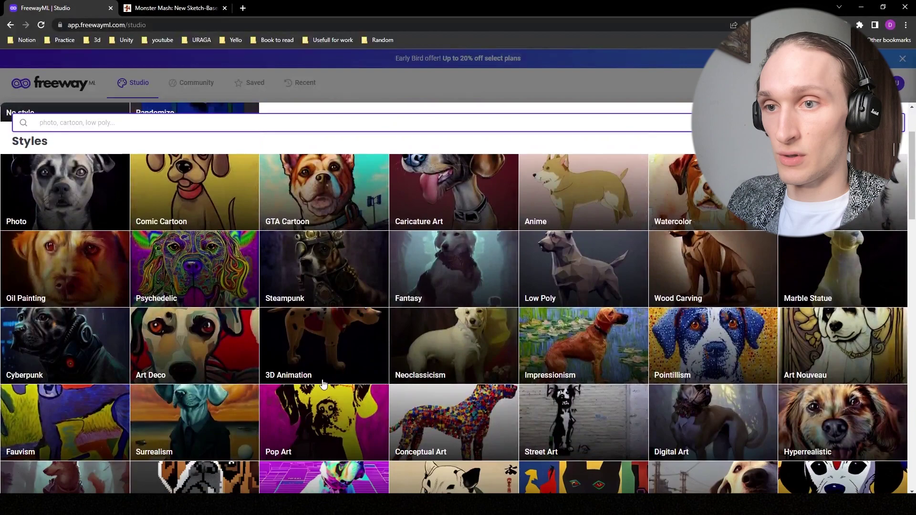
click(290, 406)
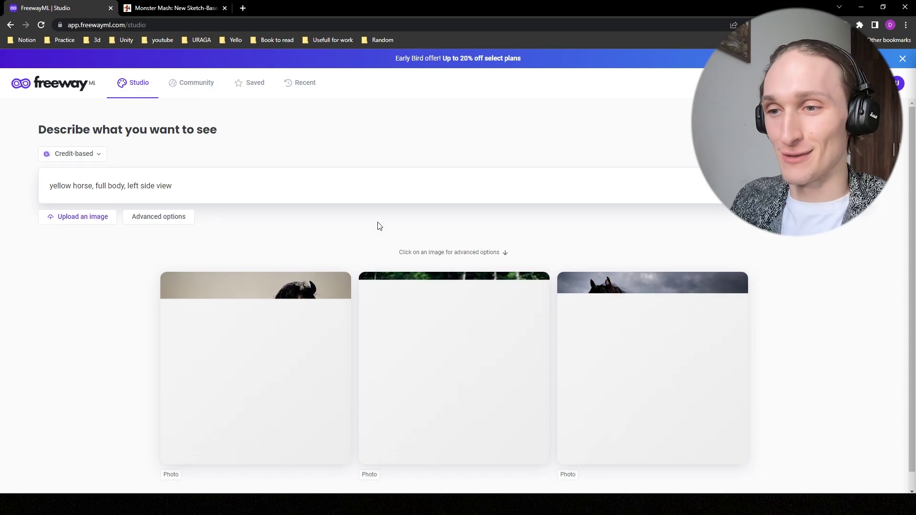
Open the yellow horse result to download its PNG, then go to Monster Mash
click(274, 348)
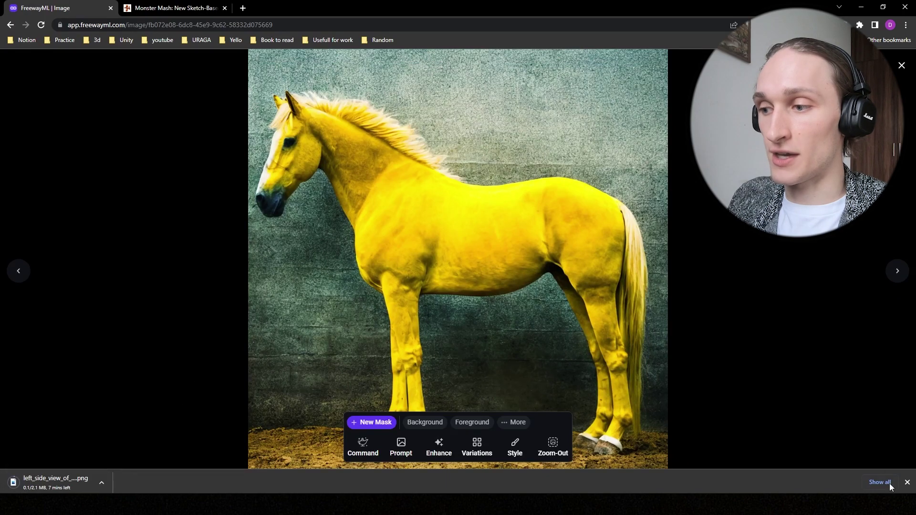
click(200, 9)
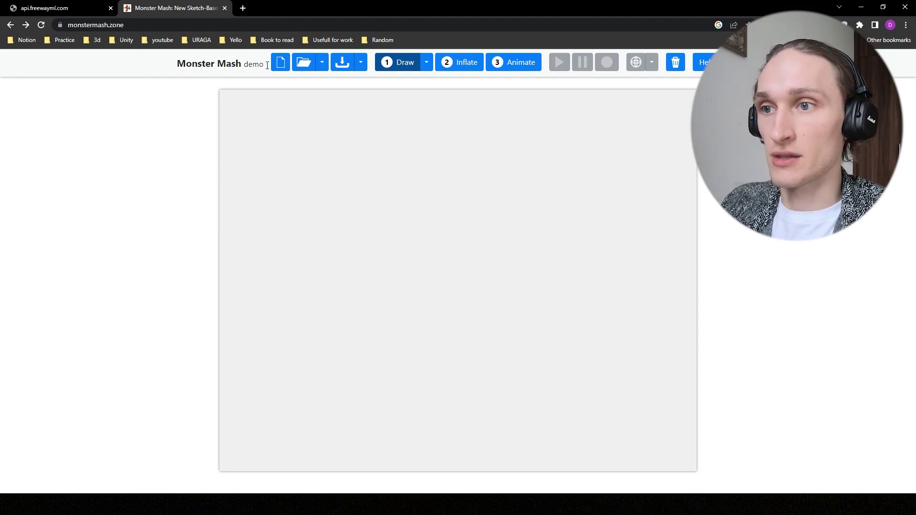
Import the yellow horse image file as the Monster Mash template image
click(323, 63)
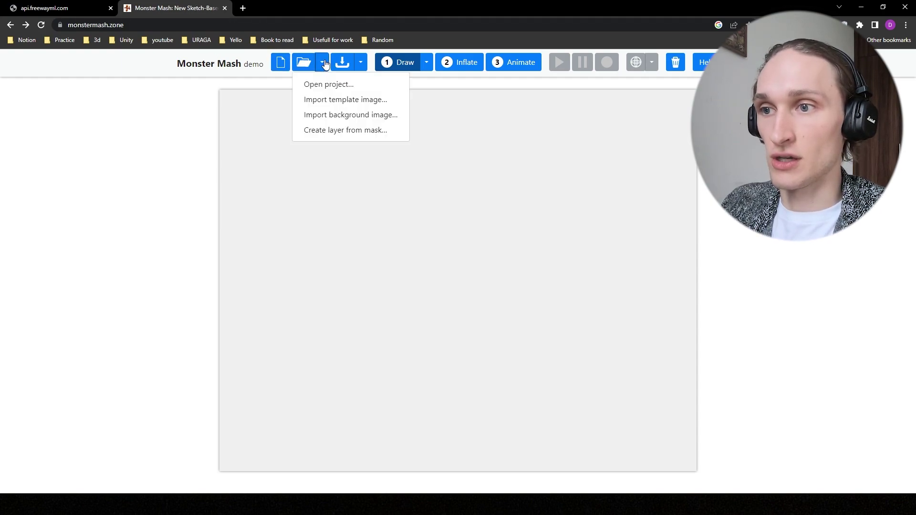
click(331, 106)
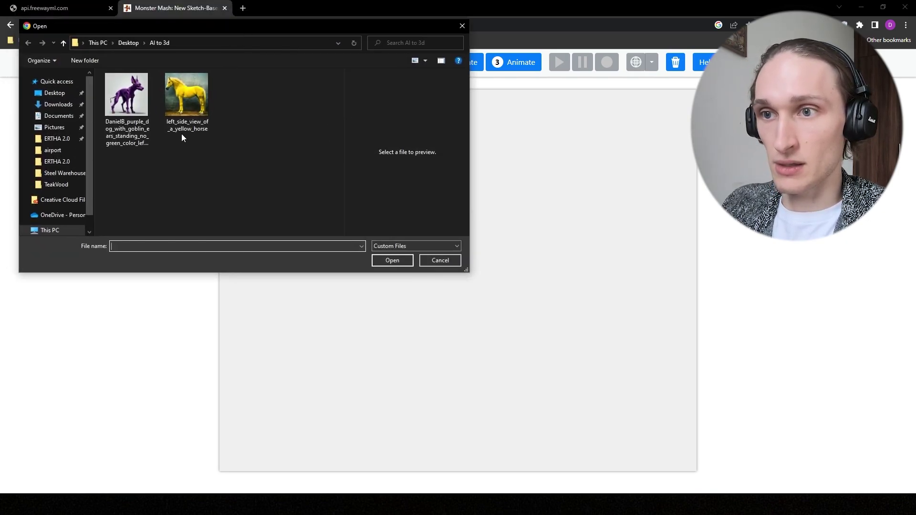
click(186, 128)
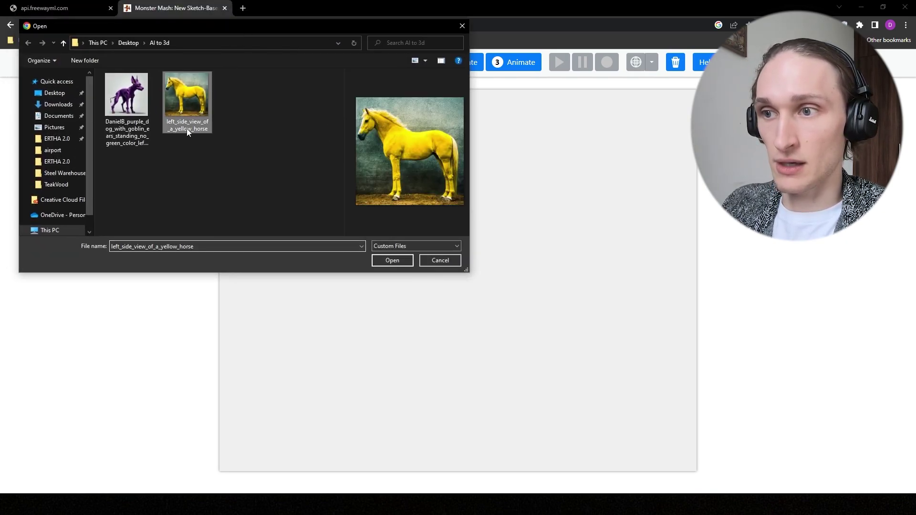
click(386, 262)
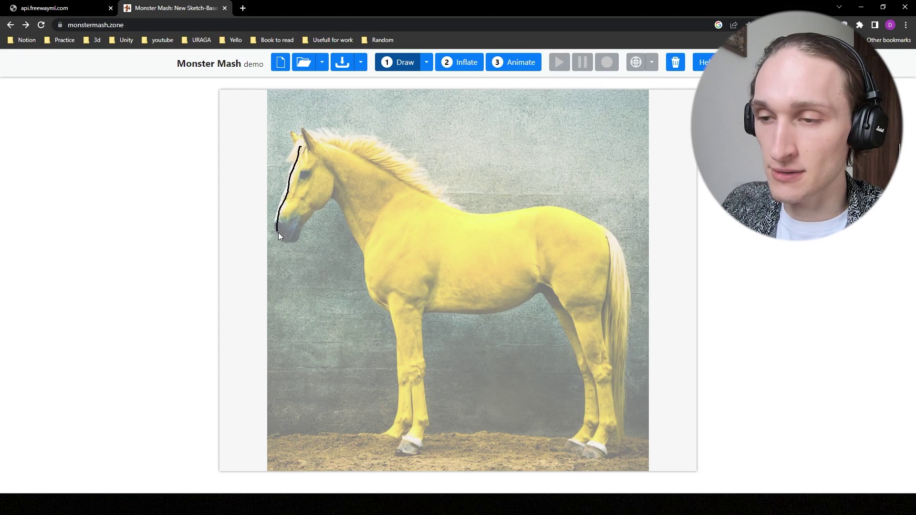
Trace the head, neck, belly and back as one closed body outline
drag(279, 232, 285, 238)
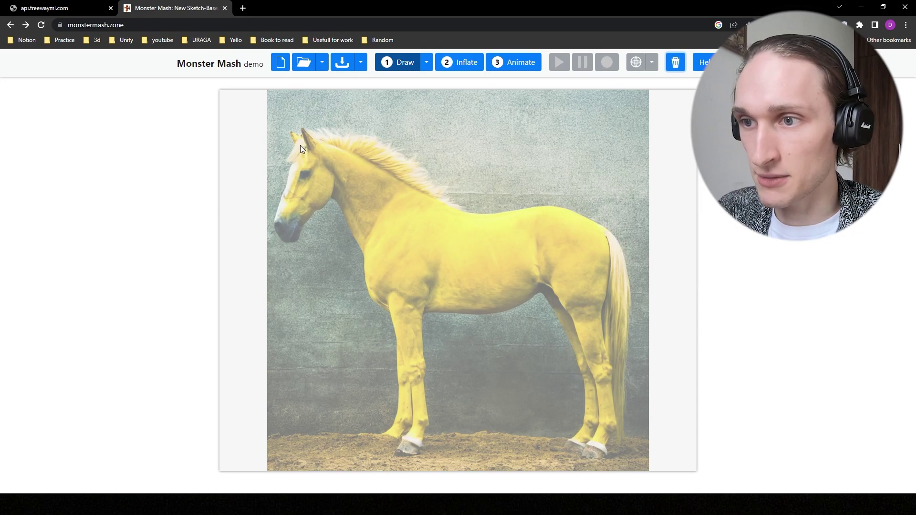
drag(300, 145, 281, 233)
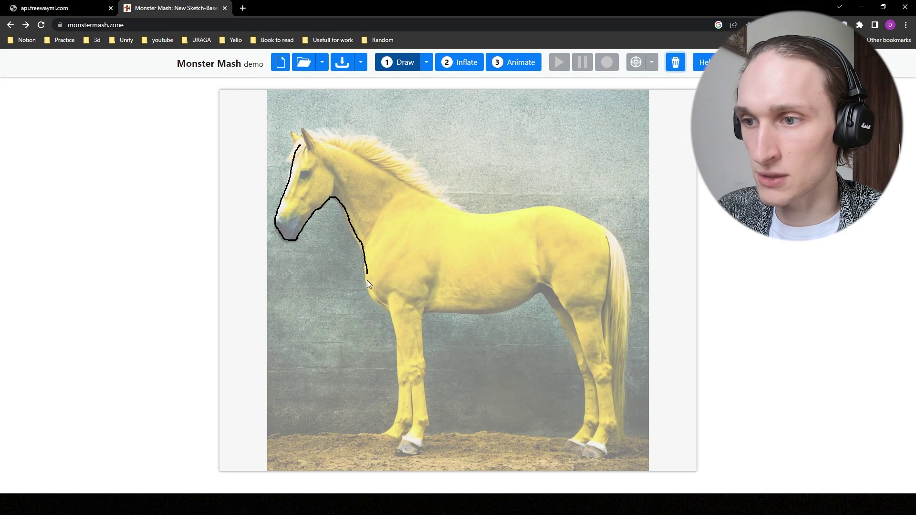
mouse_move(372, 292)
mouse_down()
mouse_move(405, 314)
mouse_move(516, 309)
mouse_move(614, 270)
mouse_up()
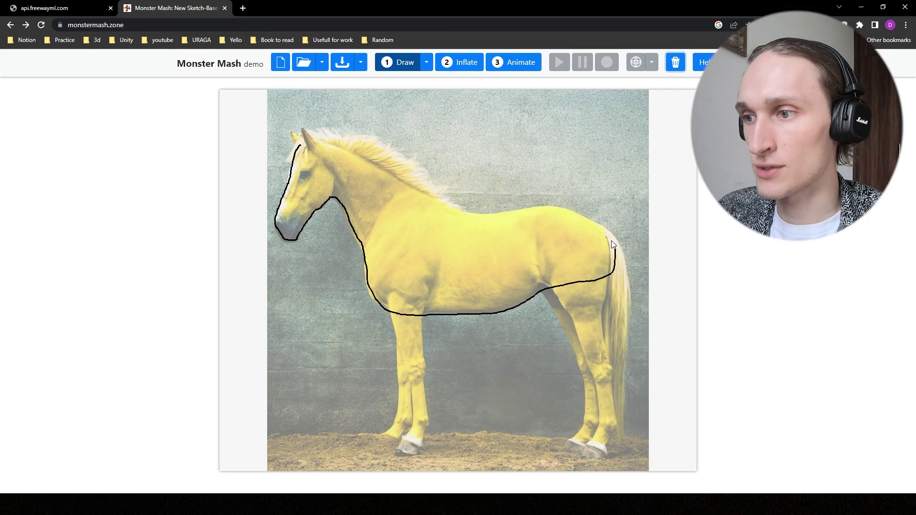
mouse_move(583, 218)
mouse_down()
mouse_move(484, 220)
mouse_move(303, 143)
mouse_up()
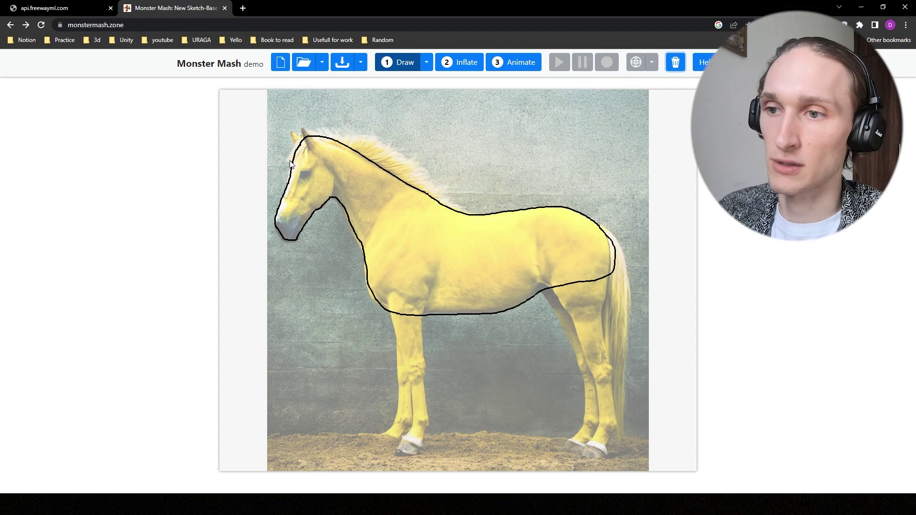
Outline the mane along the neck, the front leg and the hind leg
mouse_move(297, 144)
mouse_down()
mouse_move(434, 195)
mouse_move(358, 158)
mouse_up()
click(329, 142)
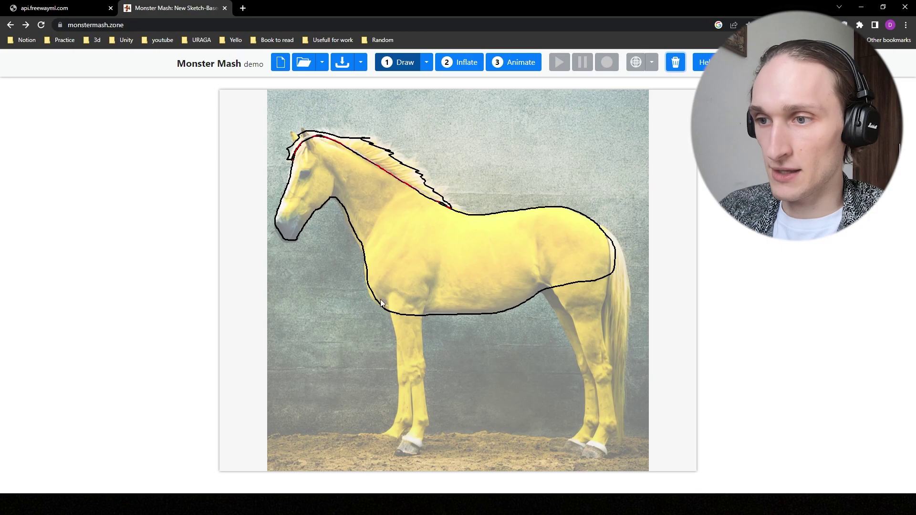
drag(381, 228, 401, 349)
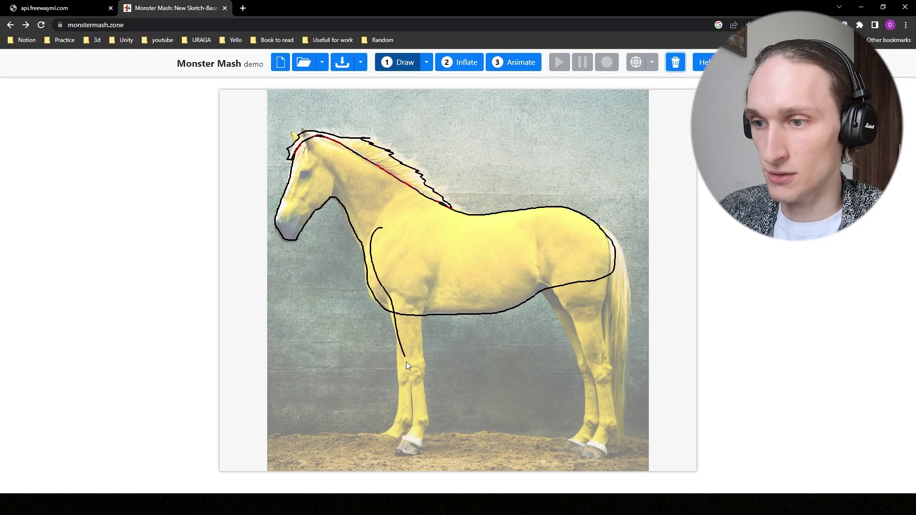
drag(412, 387, 381, 229)
drag(544, 228, 539, 231)
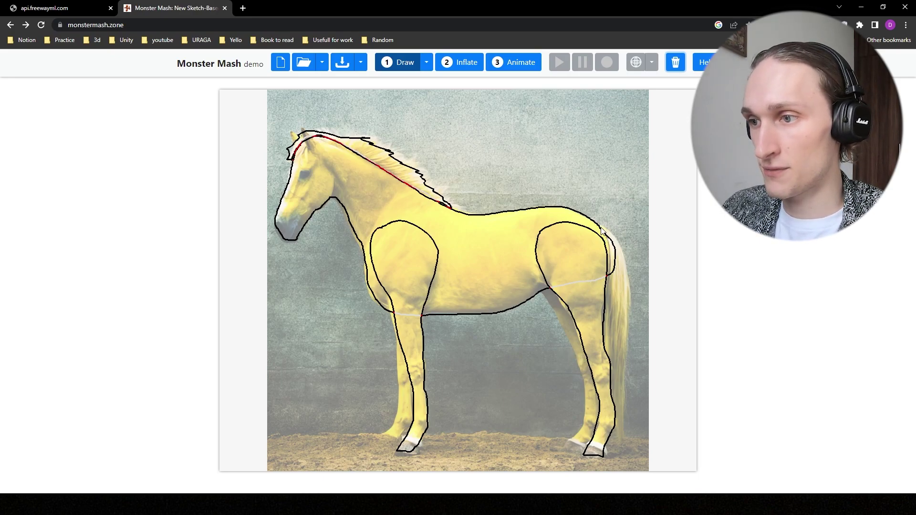
Draw the tail, replacing the misdrawn stroke, and outline the ear
drag(599, 228, 630, 318)
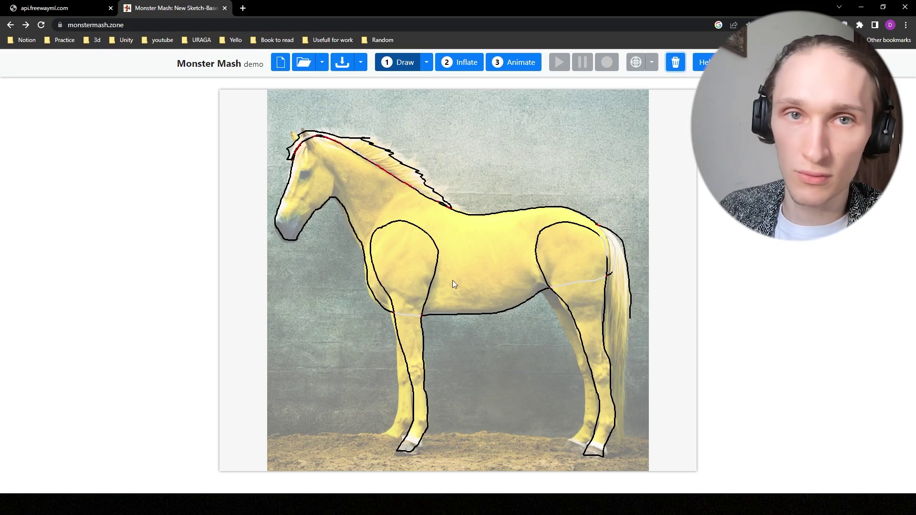
click(674, 66)
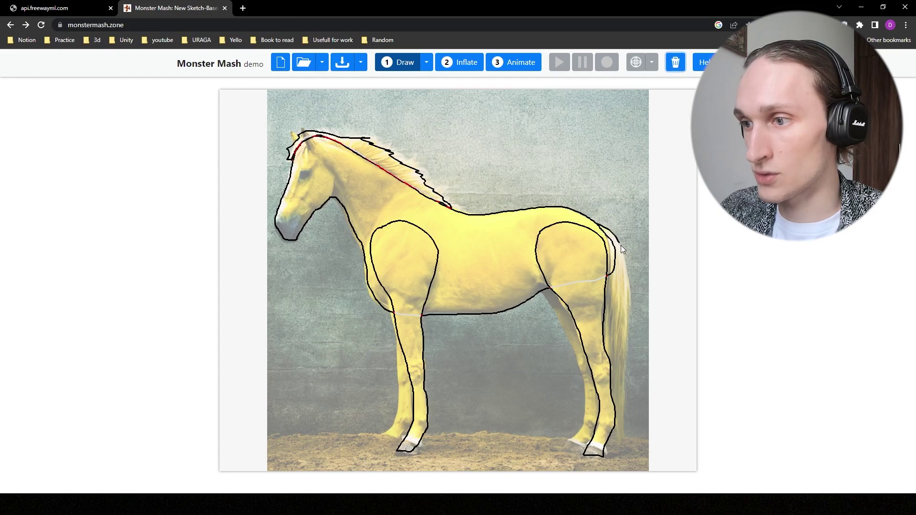
drag(620, 246, 621, 393)
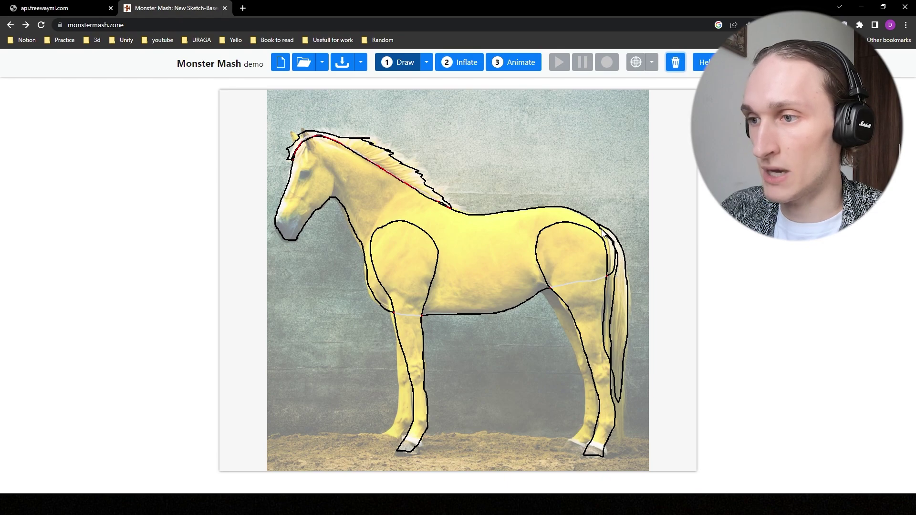
click(558, 288)
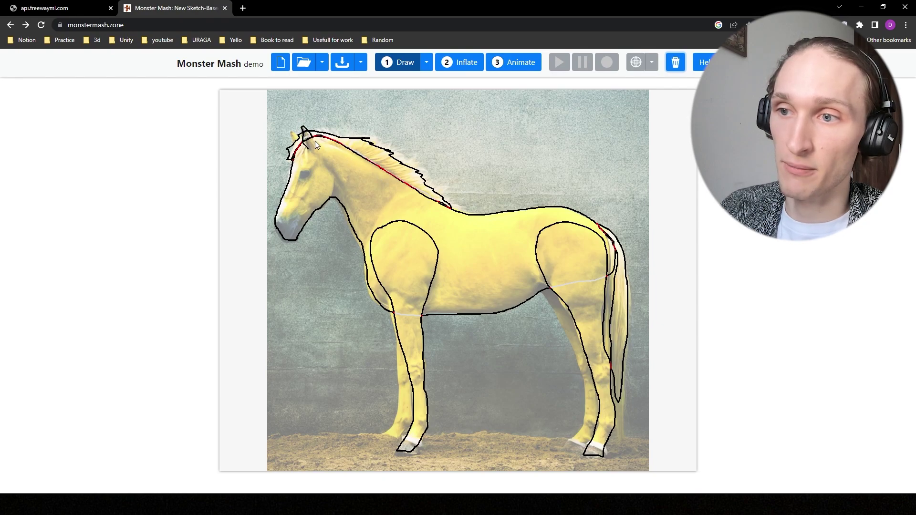
drag(315, 151, 314, 148)
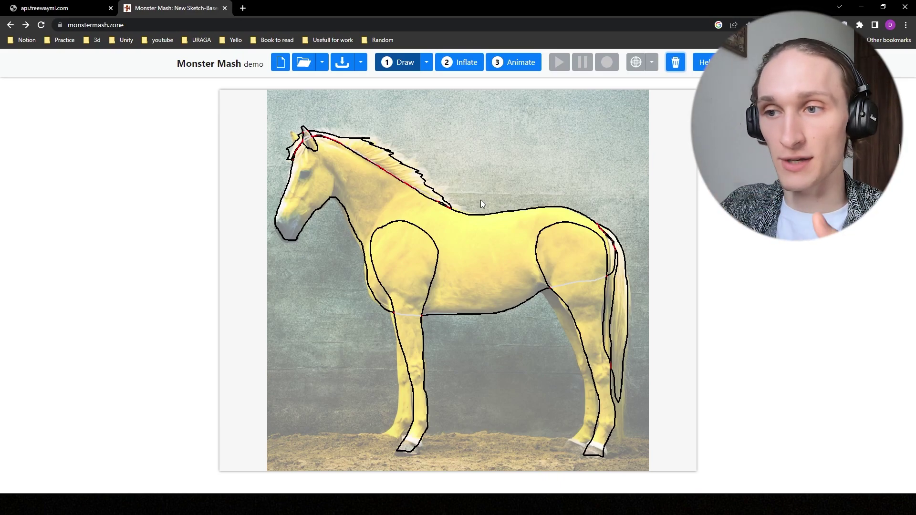
click(455, 66)
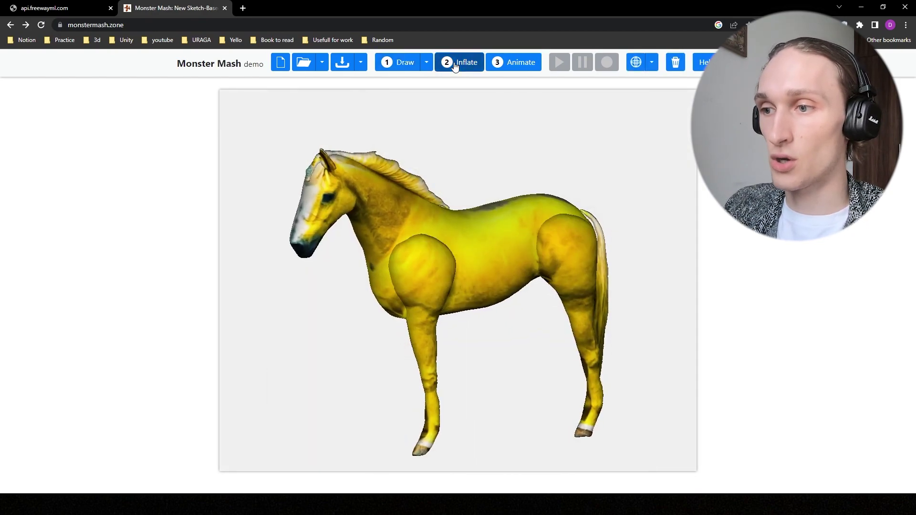
mouse_move(496, 261)
mouse_down()
mouse_move(560, 188)
mouse_move(471, 226)
mouse_move(623, 169)
mouse_up()
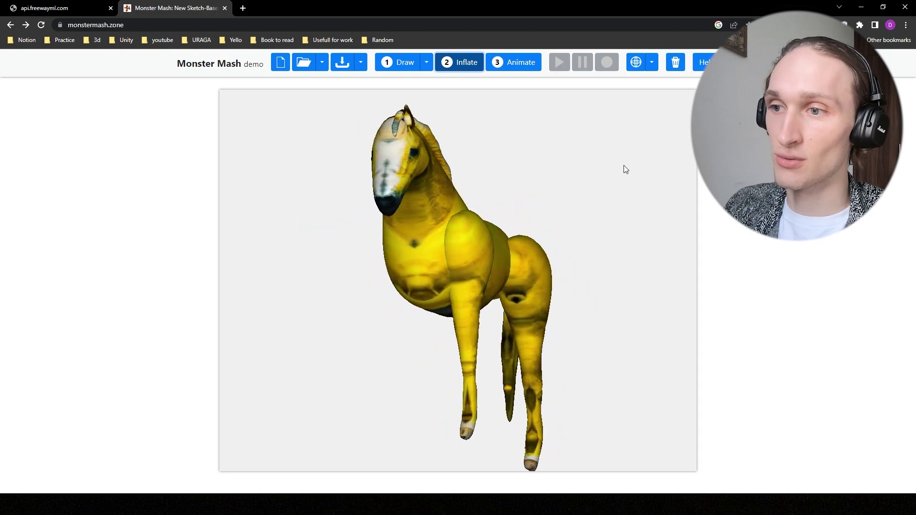
mouse_move(623, 169)
mouse_down()
mouse_move(543, 186)
mouse_move(635, 167)
mouse_move(620, 180)
mouse_move(601, 166)
mouse_up()
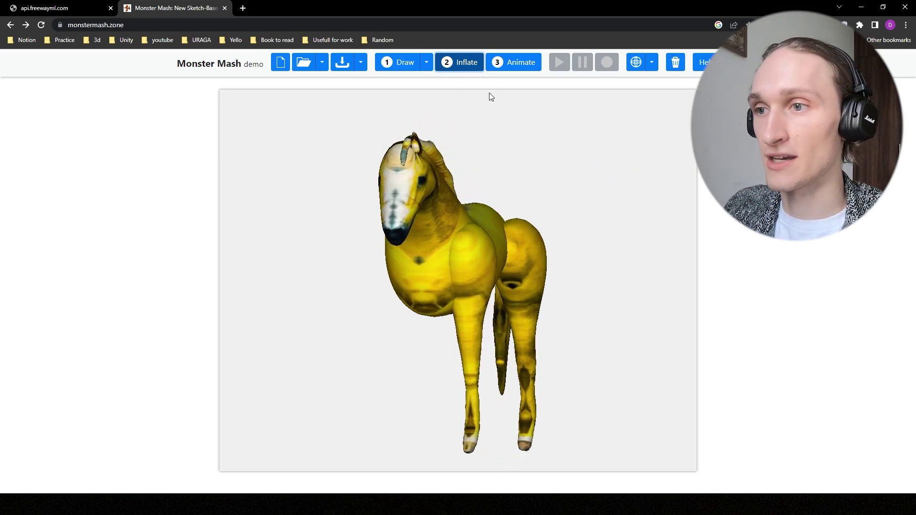
Back in the sketch, select the hind leg and ear outlines in red
click(412, 65)
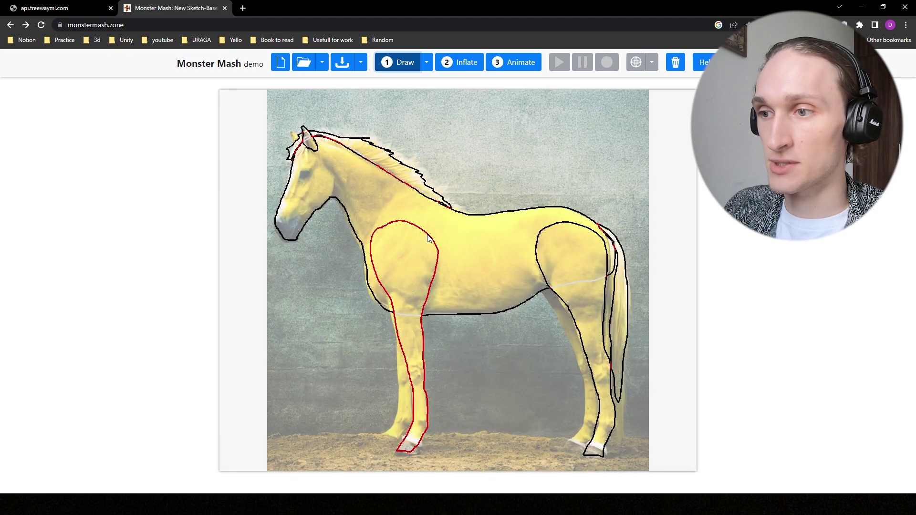
click(539, 236)
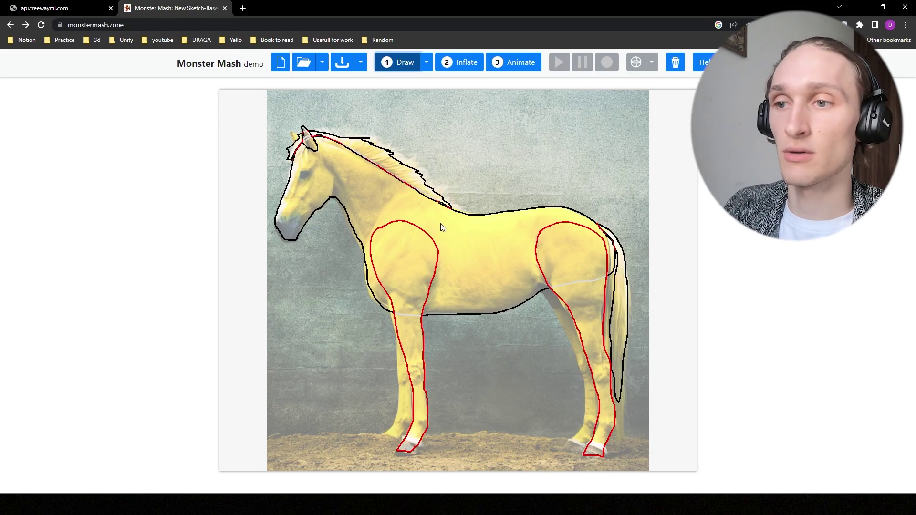
click(317, 148)
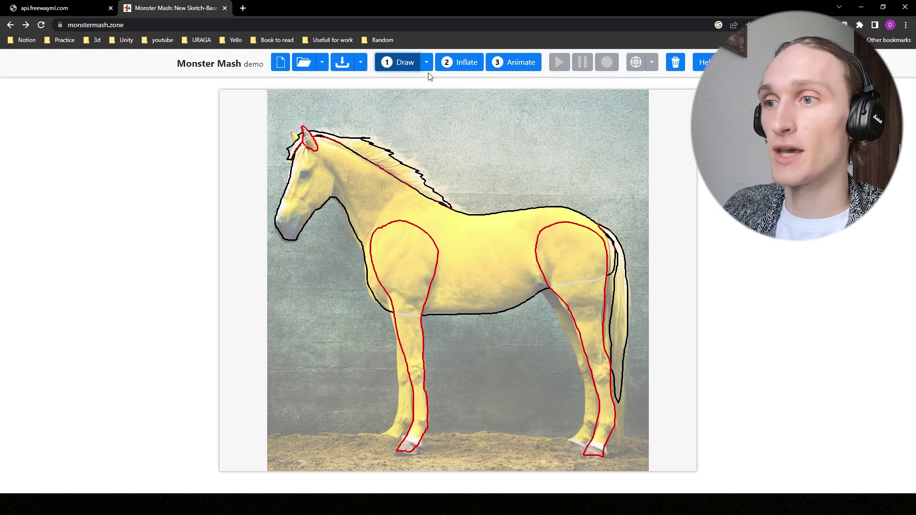
Re-inflate the horse, check it from front and side, and export as OBJ
click(444, 65)
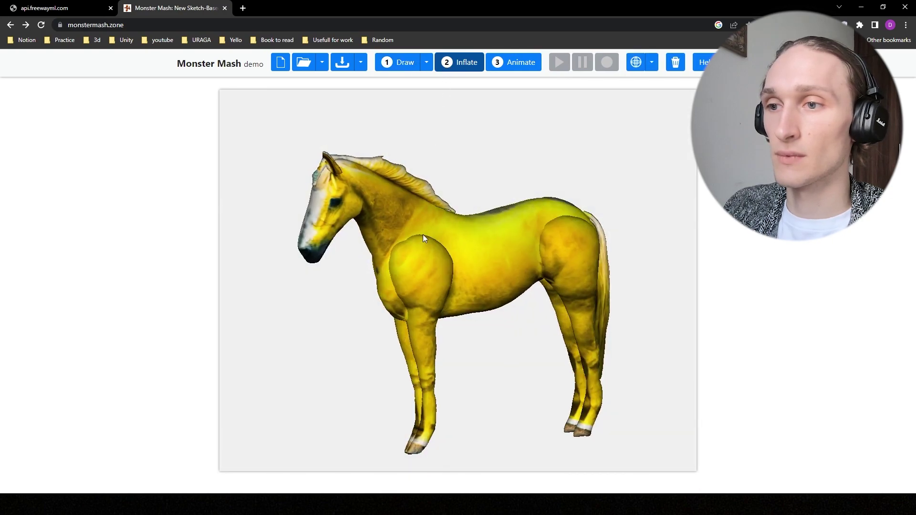
mouse_move(458, 173)
mouse_down()
mouse_move(533, 160)
mouse_move(530, 171)
mouse_up()
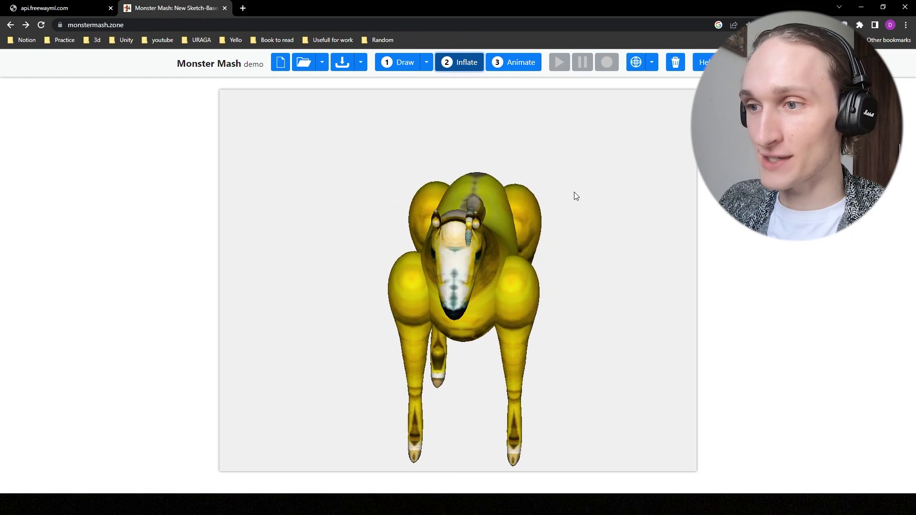
mouse_move(557, 214)
mouse_down()
mouse_move(462, 224)
mouse_move(495, 174)
mouse_move(437, 83)
mouse_up()
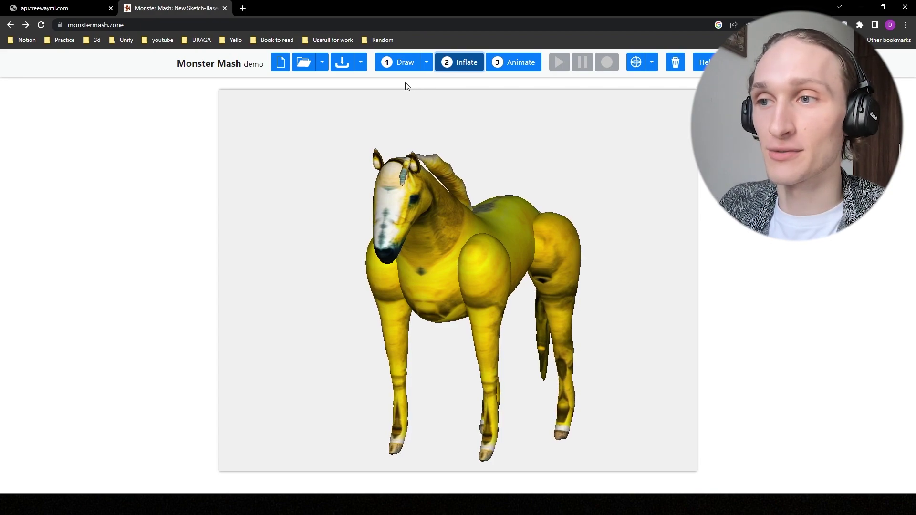
click(362, 63)
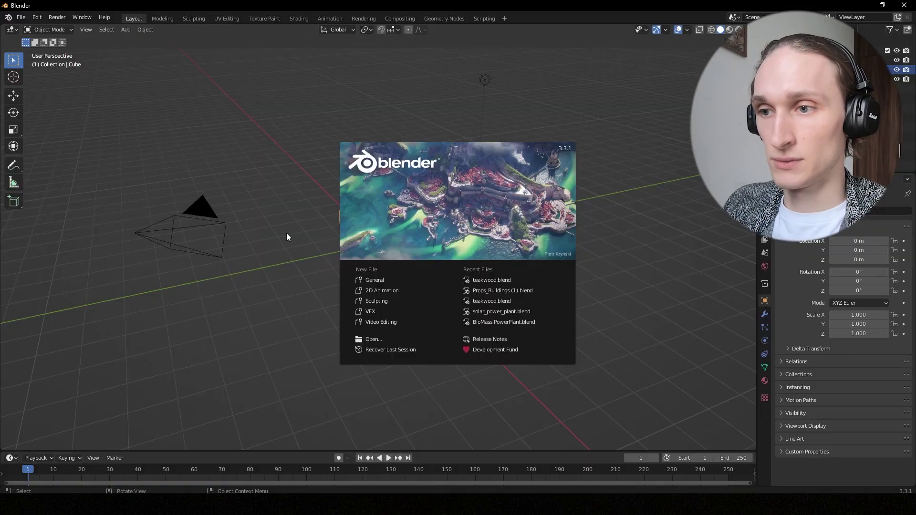
Delete all default scene objects and import the horse OBJ file
click(286, 232)
key(a)
key(x)
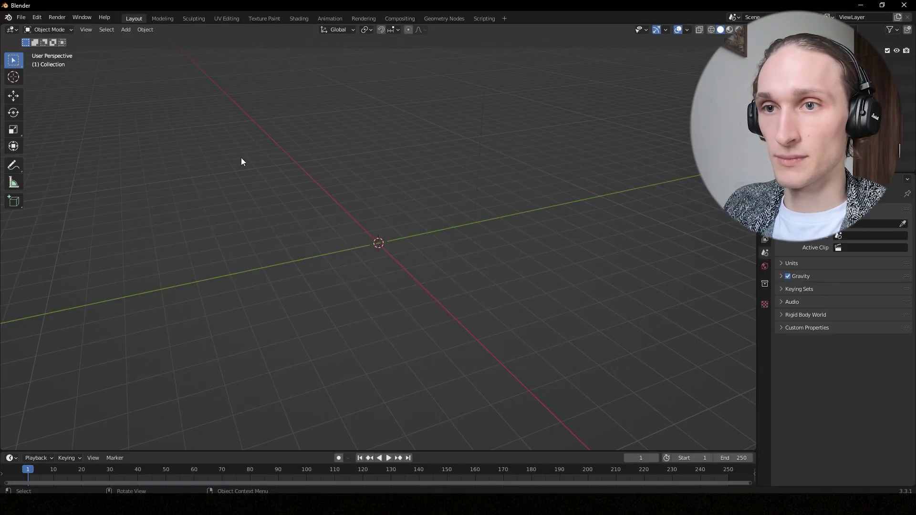
click(21, 17)
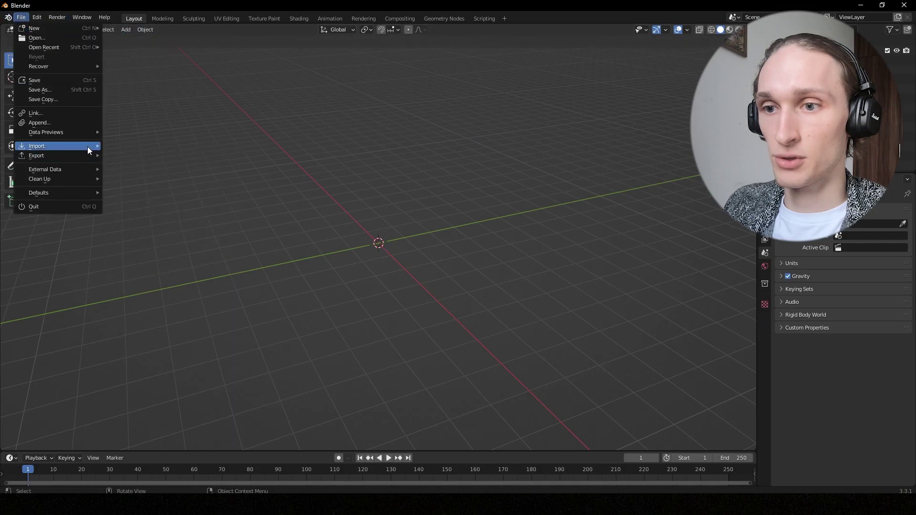
mouse_move(57, 146)
click(166, 185)
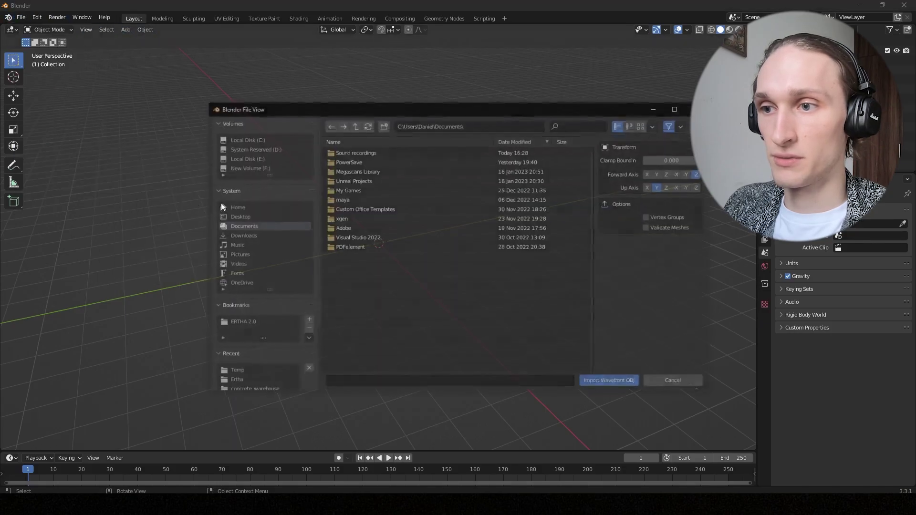
double_click(380, 187)
Switch the viewport to Material Preview and inspect the horse's texture
middle_drag(375, 197, 491, 200)
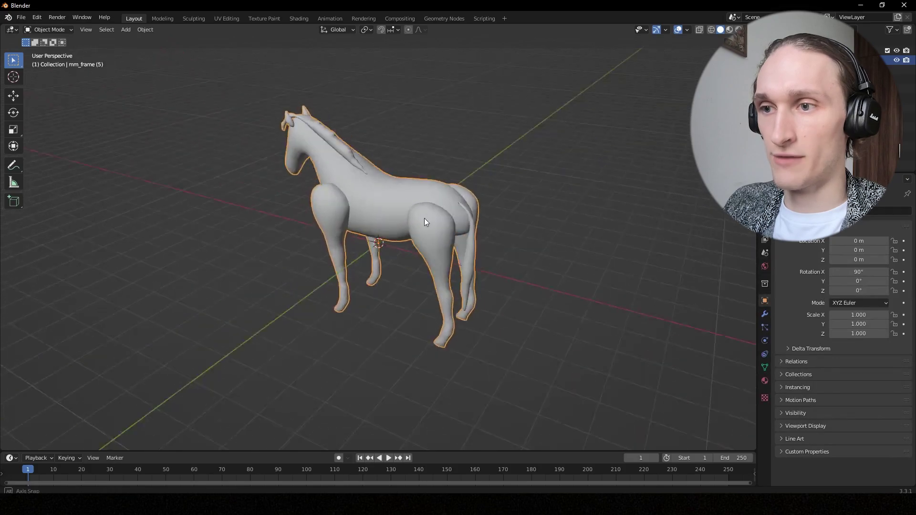
scroll(491, 200, up, 3)
key(z)
click(479, 276)
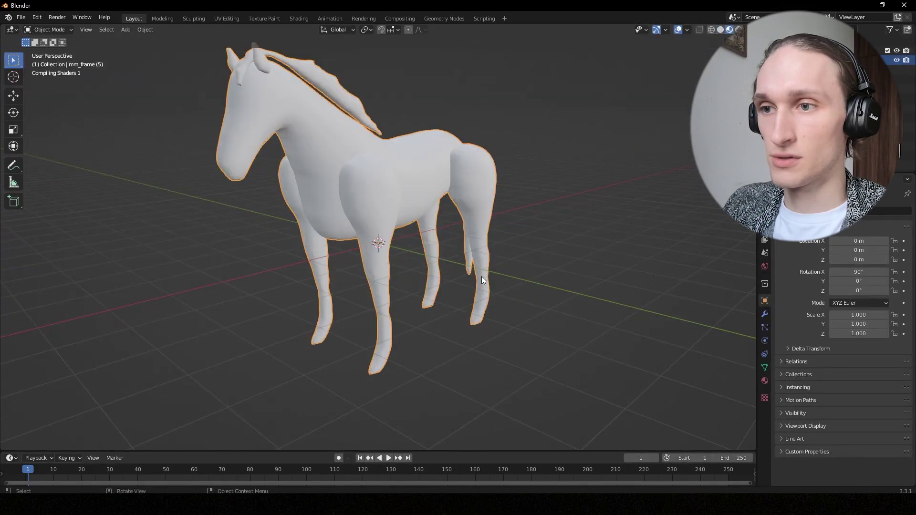
mouse_move(472, 262)
middle_down()
mouse_move(461, 314)
mouse_move(537, 288)
mouse_move(441, 247)
mouse_move(672, 104)
middle_up()
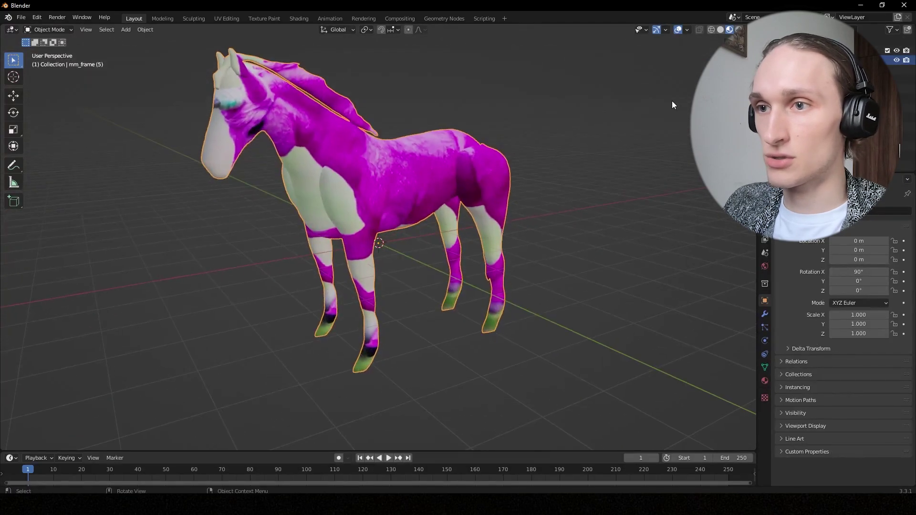
Load mm_frame (5).png into the Image Texture node in the Shading workspace
click(295, 18)
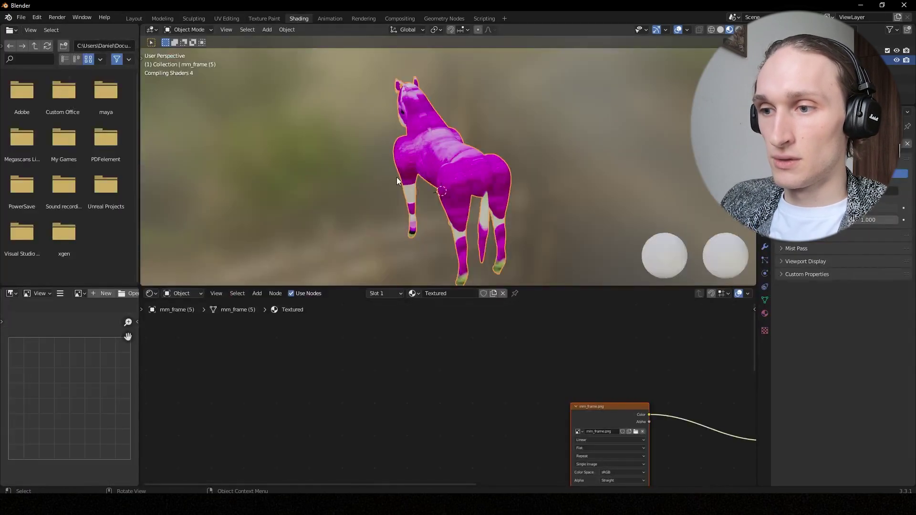
middle_drag(565, 404, 432, 352)
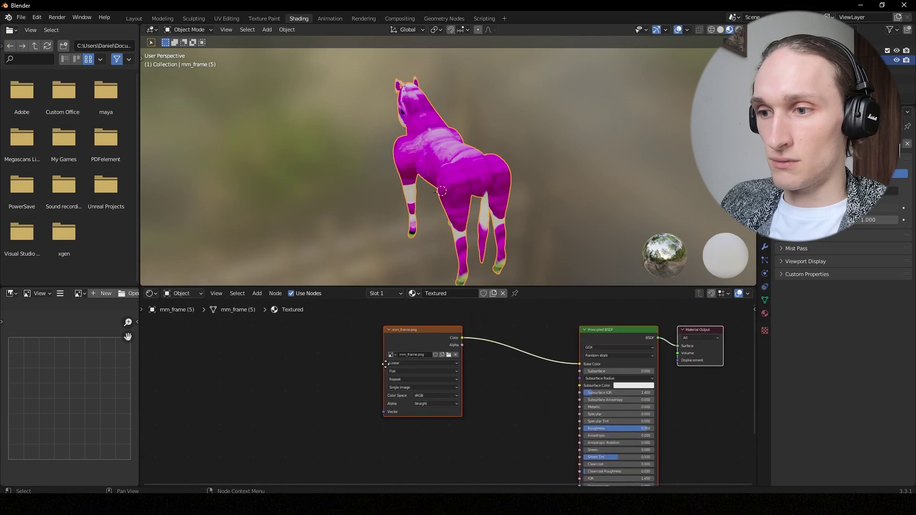
scroll(432, 353, up, 2)
click(449, 349)
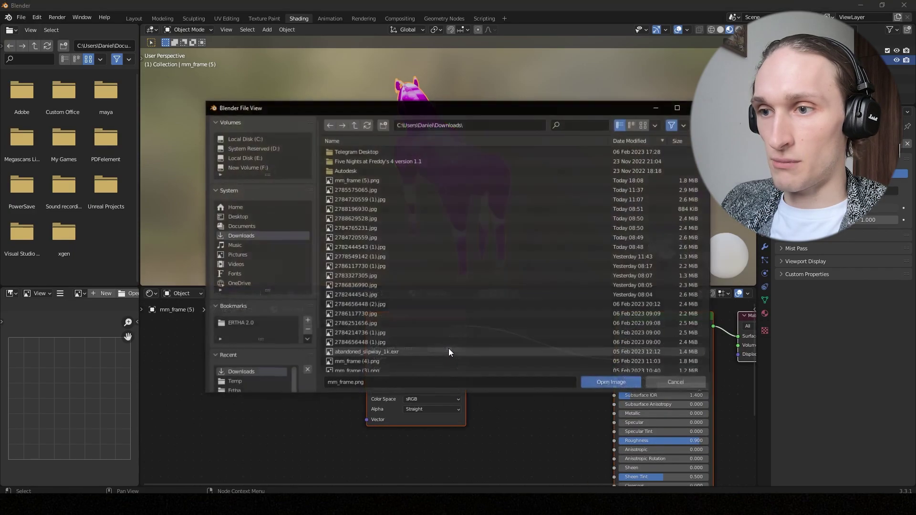
click(380, 181)
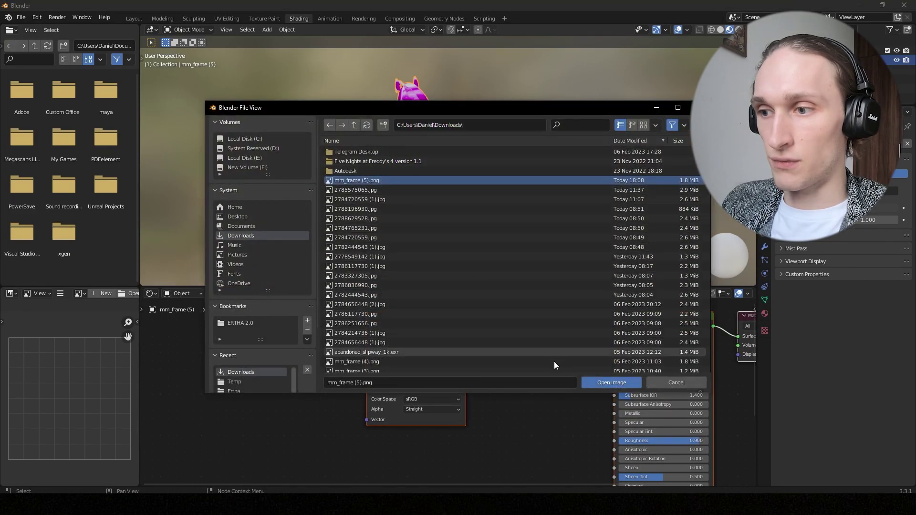
click(597, 381)
middle_drag(320, 218, 432, 205)
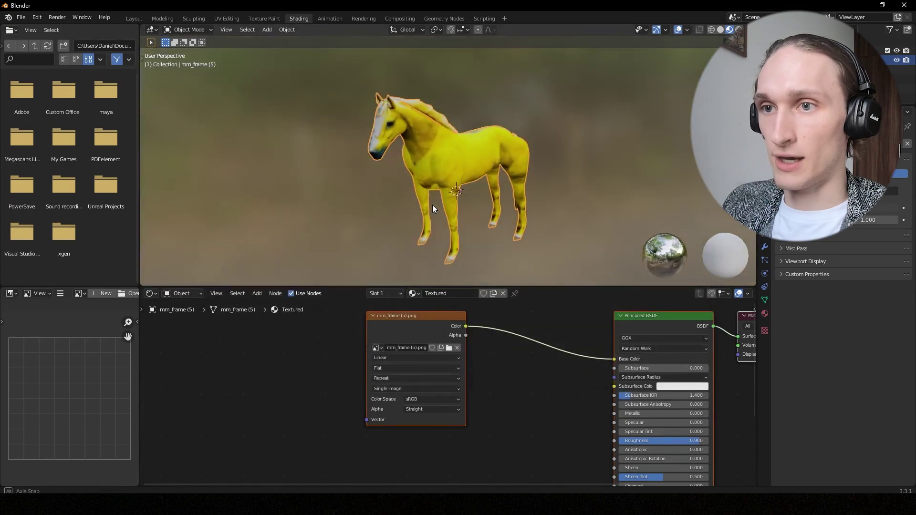
click(158, 18)
Show the horse textured, return to Edit Mode and select two legs with L
key(Tab)
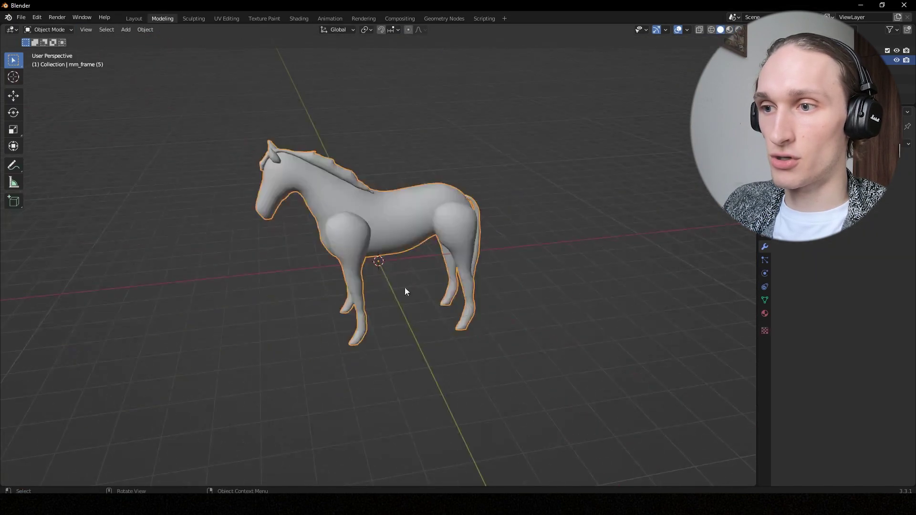
key(z)
click(440, 359)
scroll(469, 277, up, 5)
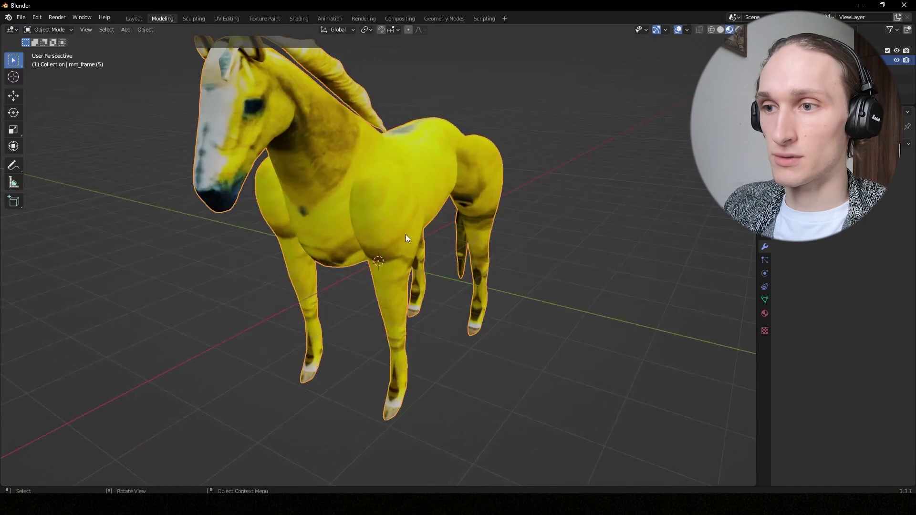
key(Tab)
mouse_move(405, 235)
middle_down()
mouse_move(382, 237)
mouse_move(383, 212)
middle_up()
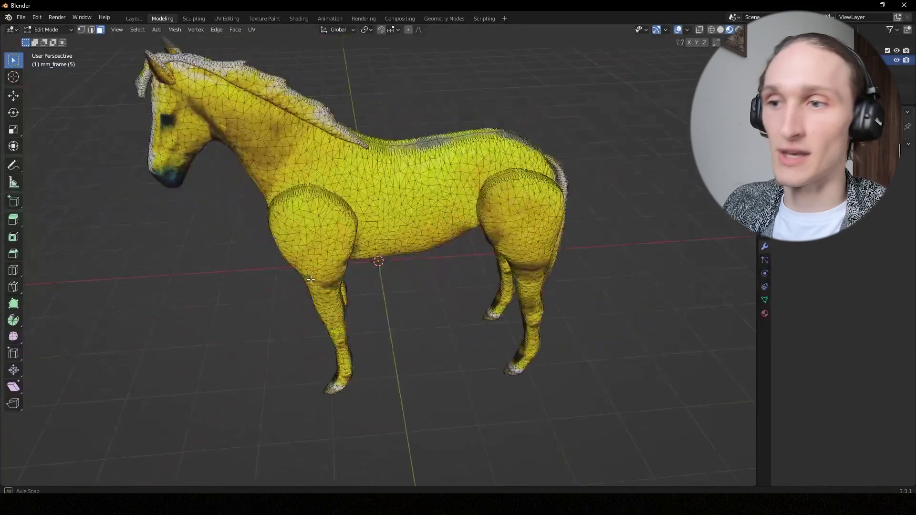
key(l)
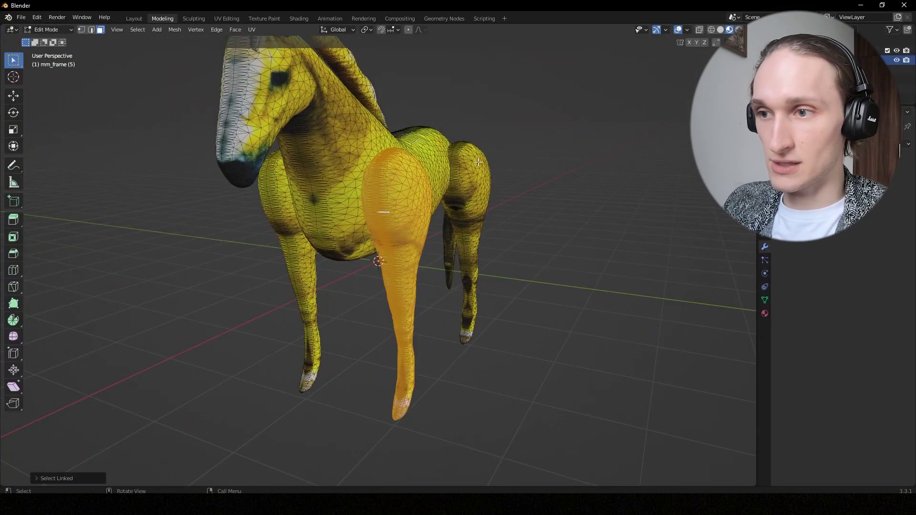
key(l)
Select the other two legs and separate the mesh By Loose Parts
mouse_move(363, 277)
middle_down()
mouse_move(301, 179)
mouse_move(397, 252)
middle_up()
key(l)
key(l)
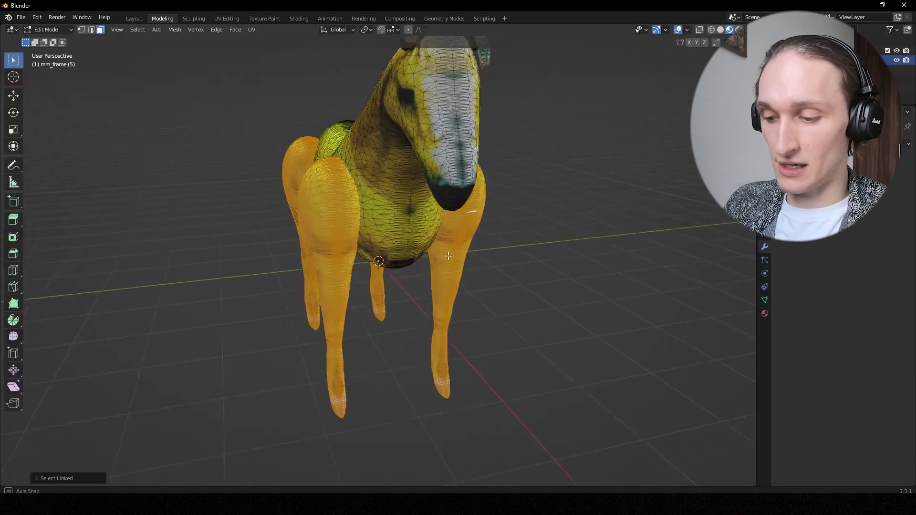
key(p)
click(397, 251)
key(l)
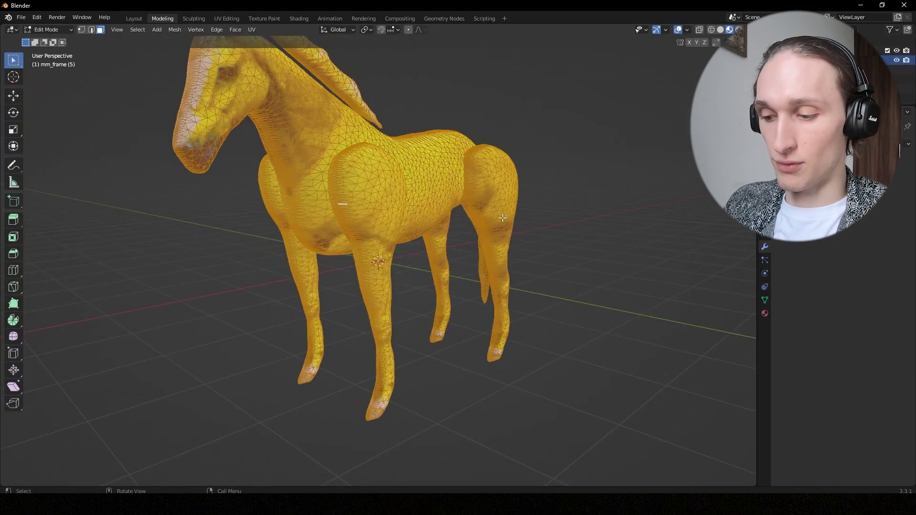
key(p)
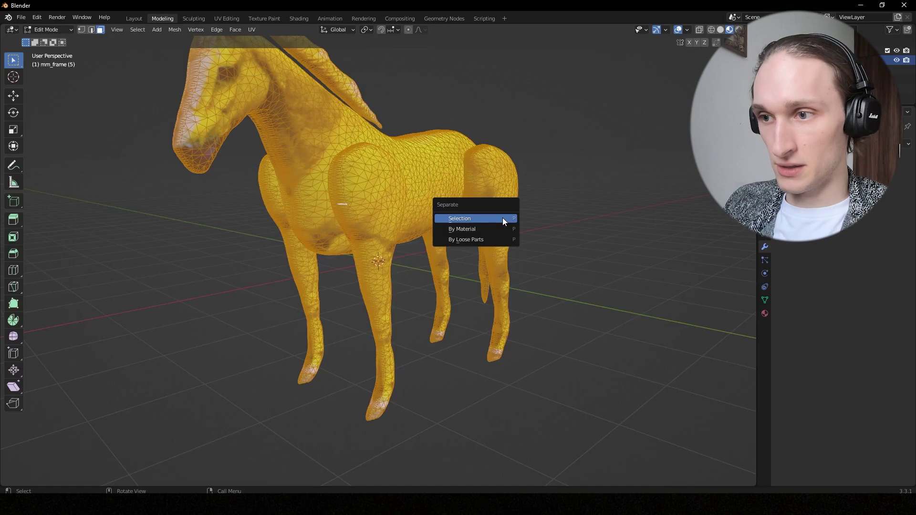
click(490, 240)
mouse_move(491, 239)
middle_down()
mouse_move(514, 208)
mouse_move(290, 161)
mouse_move(369, 230)
middle_up()
key(Tab)
Move the mane sideways along the X axis
click(321, 173)
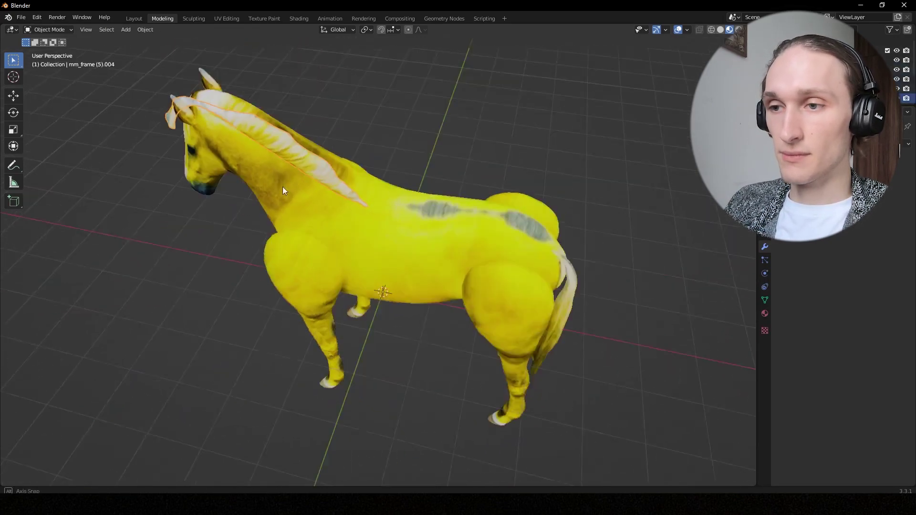
key(g)
key(x)
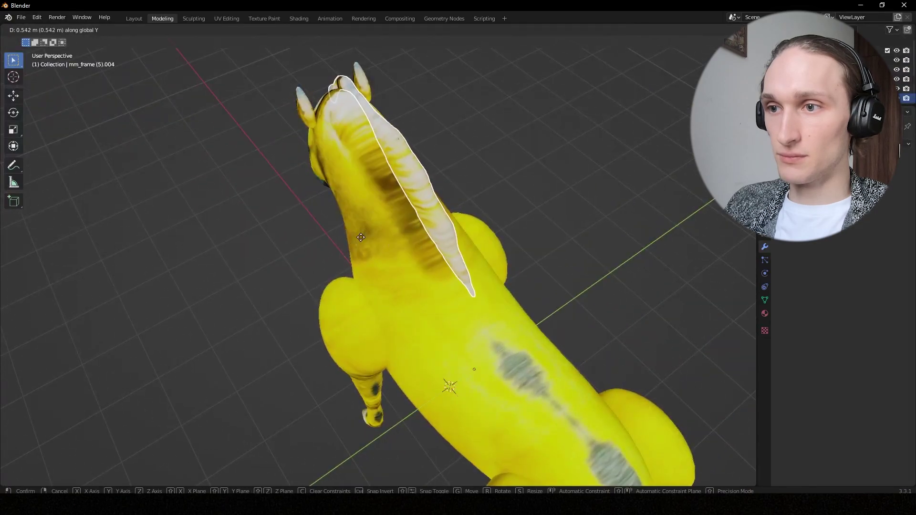
click(380, 230)
mouse_move(380, 230)
middle_down()
mouse_move(537, 204)
mouse_move(423, 217)
mouse_move(426, 254)
middle_up()
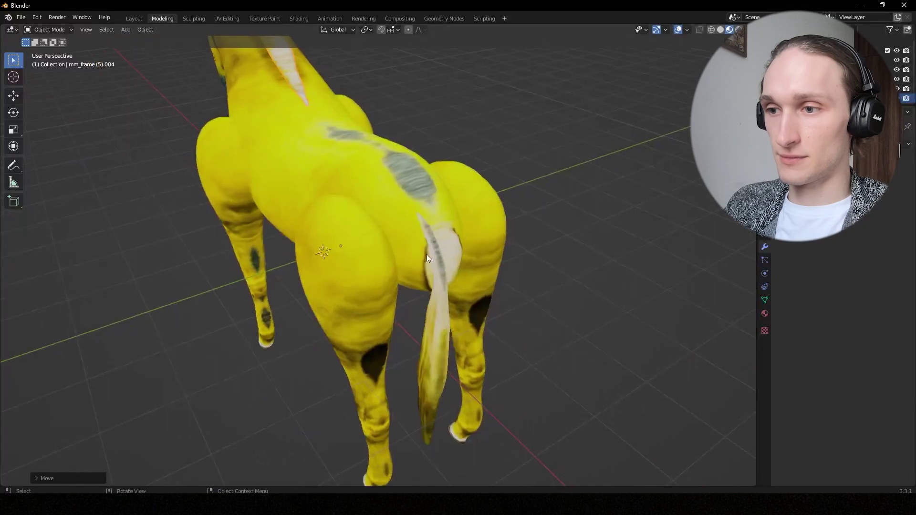
Check the tail and a hind leg, then scale the body narrower along X
click(437, 344)
shift+click(271, 184)
scroll(272, 184, down, 2)
middle_drag(271, 184, 334, 227)
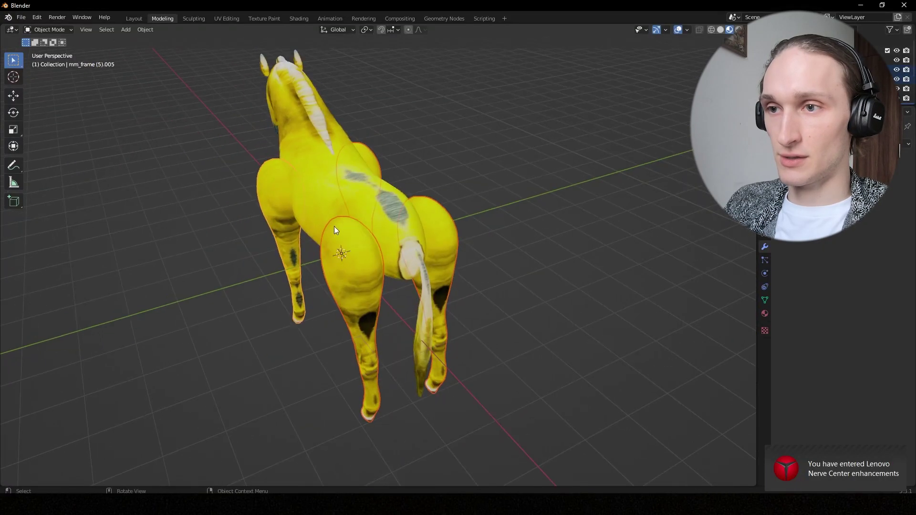
shift+click(359, 173)
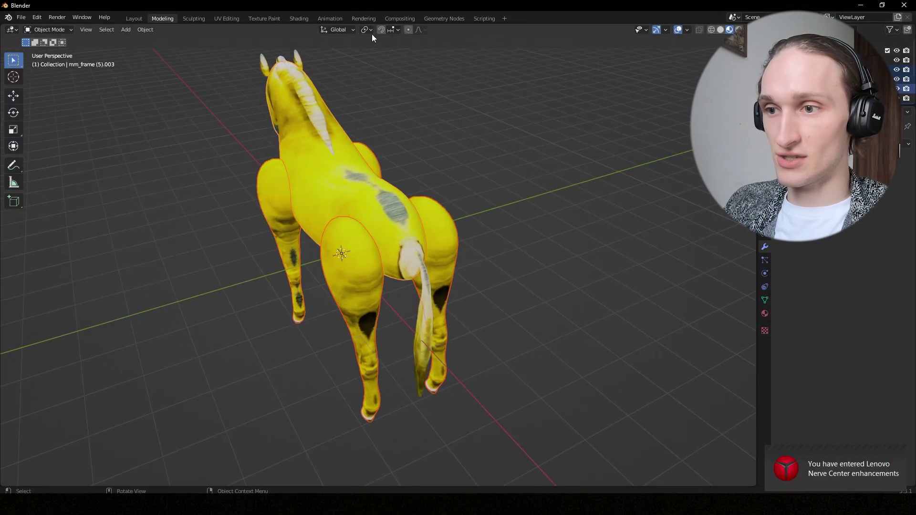
key(Tab)
key(a)
key(s)
key(x)
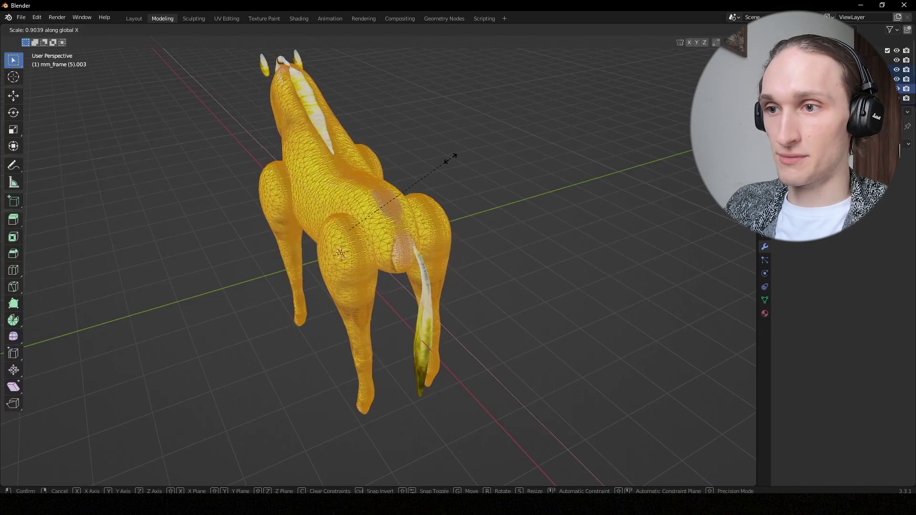
click(441, 165)
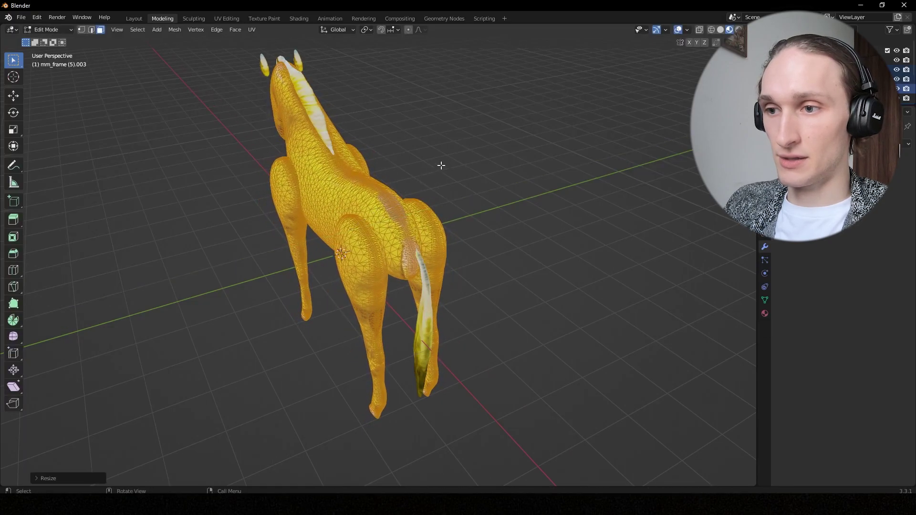
key(Tab)
Move both front legs to new positions
middle_drag(379, 239, 433, 294)
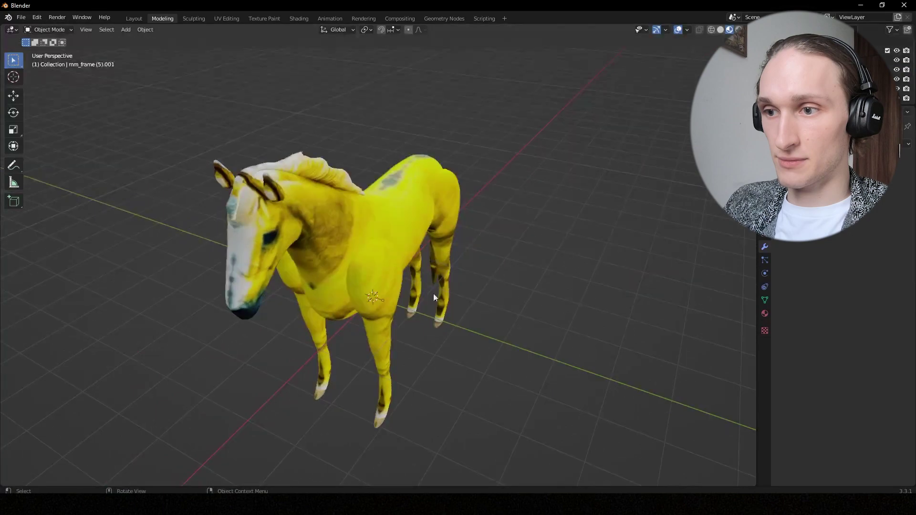
click(398, 288)
key(g)
click(398, 288)
middle_drag(397, 288, 437, 257)
click(440, 257)
key(g)
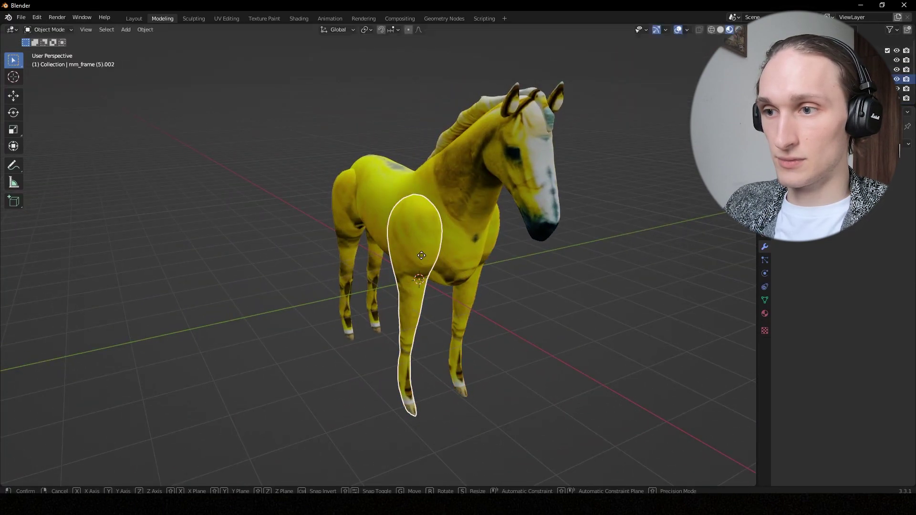
click(552, 299)
mouse_move(552, 298)
middle_down()
mouse_move(443, 284)
mouse_move(467, 286)
mouse_move(378, 297)
mouse_move(336, 289)
mouse_move(387, 297)
mouse_move(481, 282)
mouse_move(489, 289)
mouse_move(483, 299)
mouse_move(459, 283)
middle_up()
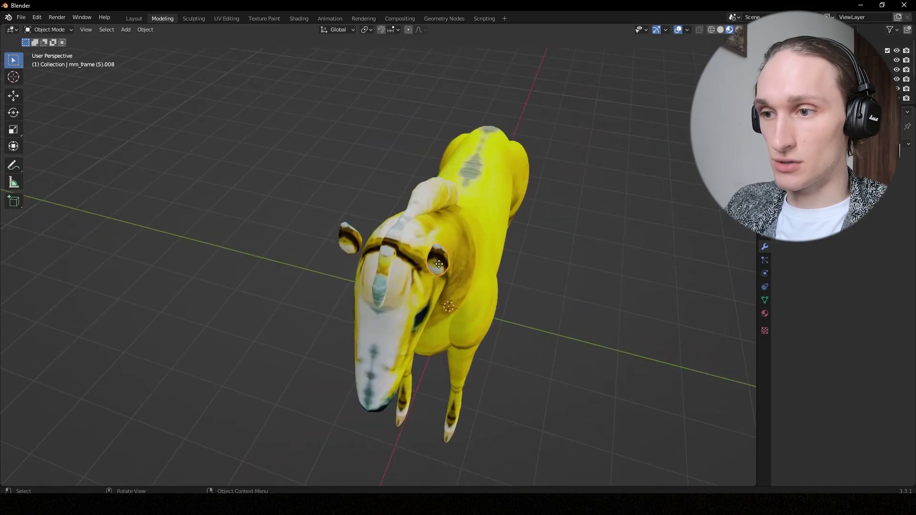
Grab the ear piece and drop it onto the horse's head
click(356, 236)
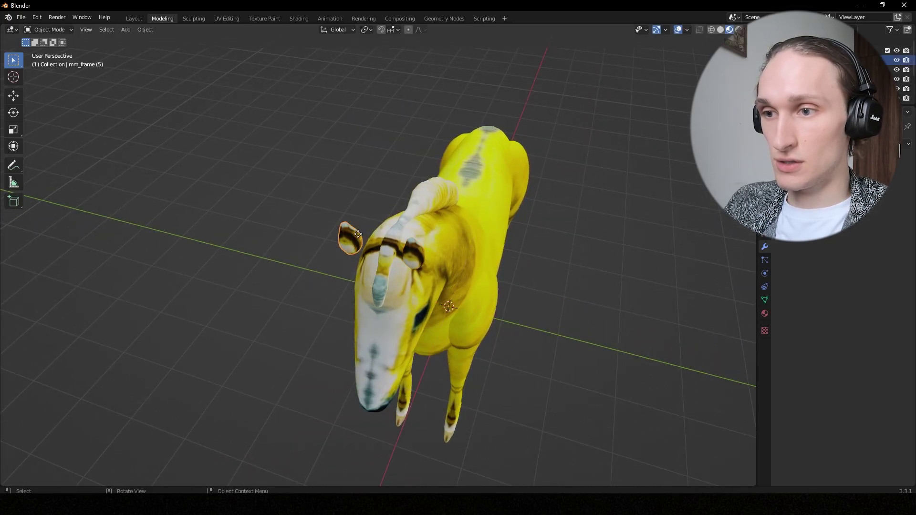
key(g)
click(376, 247)
Clear the selection and select a front leg, viewing the horse from the side
mouse_move(376, 247)
middle_down()
mouse_move(438, 258)
mouse_move(366, 213)
mouse_move(337, 214)
mouse_move(425, 253)
mouse_move(451, 296)
middle_up()
key(a)
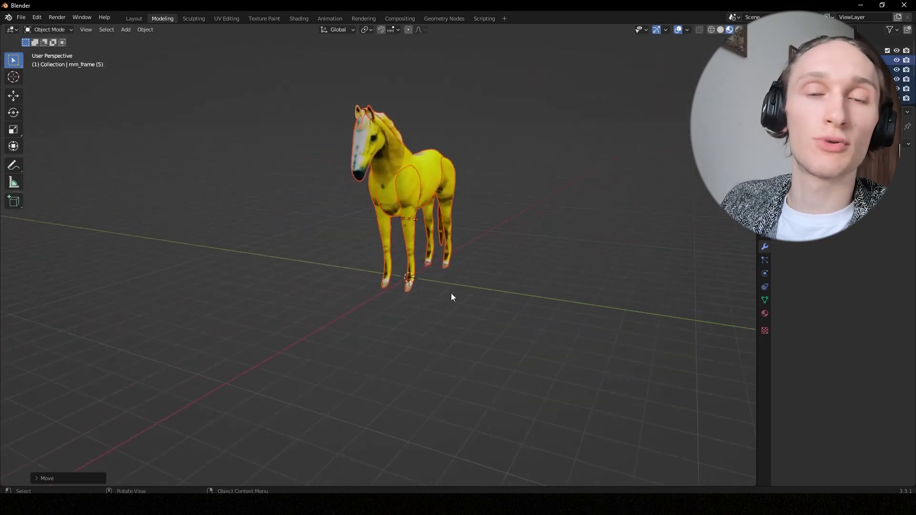
click(459, 290)
scroll(454, 279, up, 1)
scroll(407, 275, up, 2)
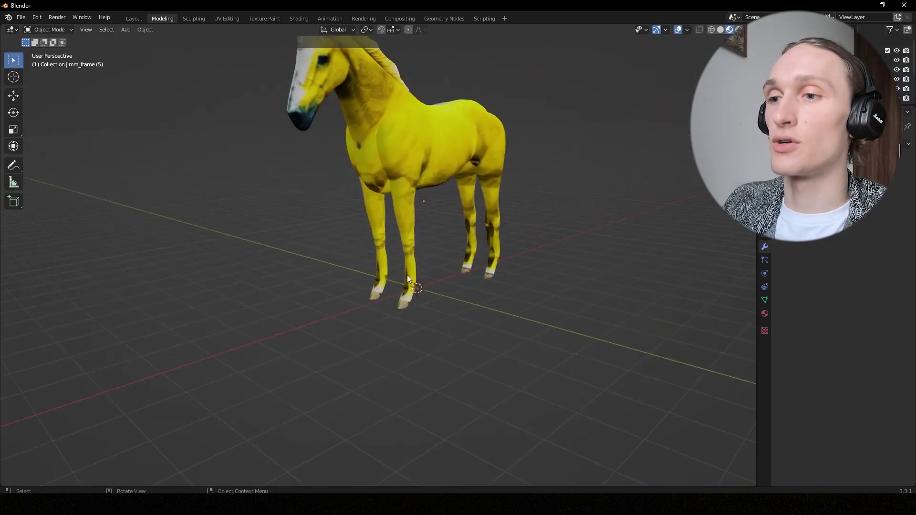
click(371, 263)
middle_drag(371, 264, 419, 290)
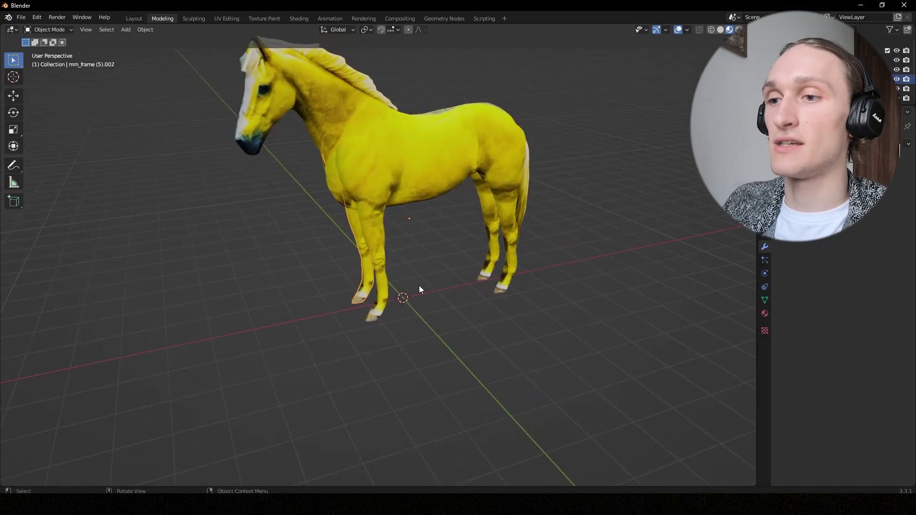
Set the other front leg's Origin to Geometry, then test and cancel a Y-axis rotation
click(368, 151)
key(Tab)
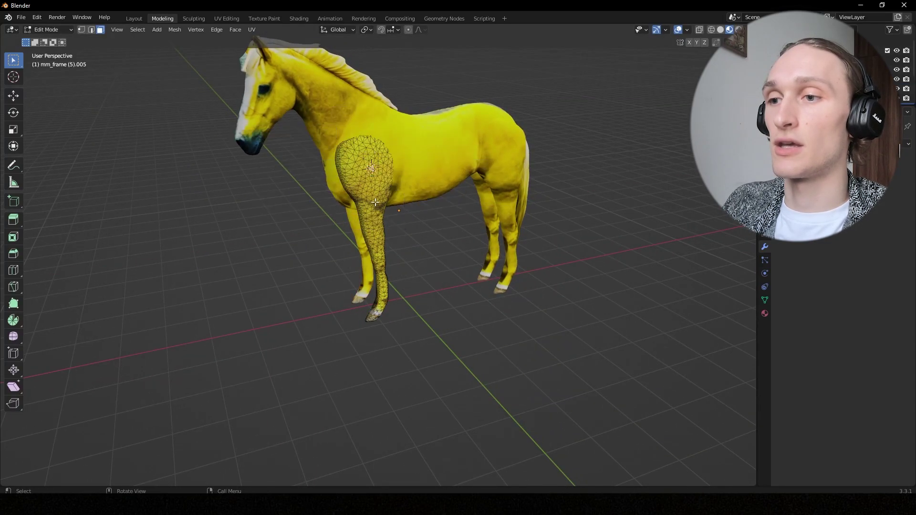
key(Tab)
right_click(373, 183)
mouse_move(347, 227)
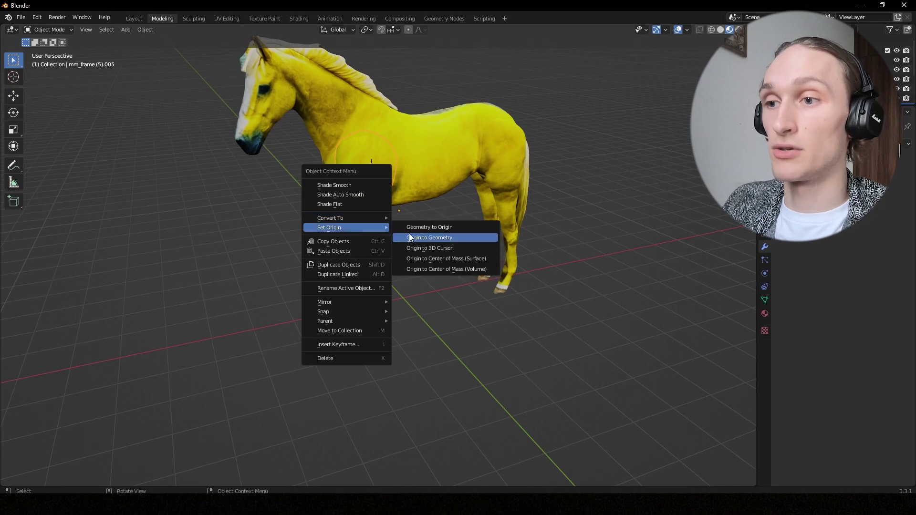
click(409, 234)
key(r)
key(y)
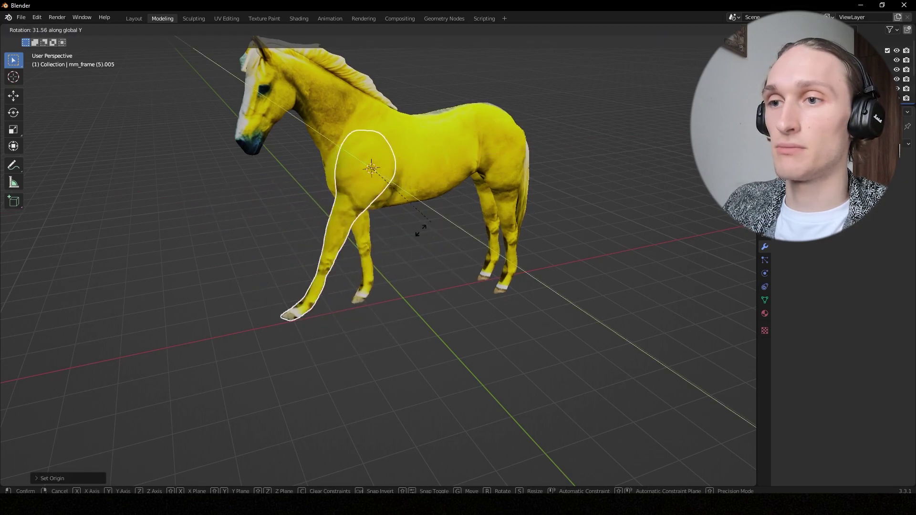
key(Escape)
middle_drag(476, 154, 380, 292)
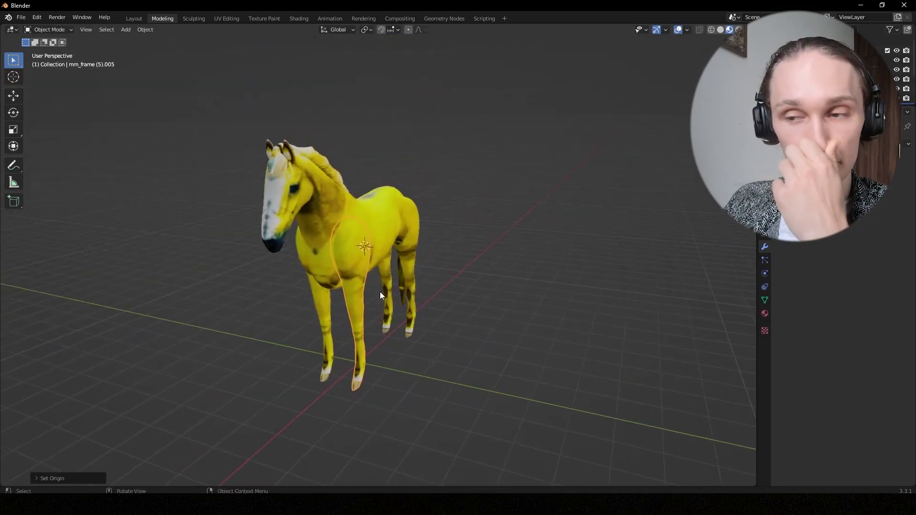